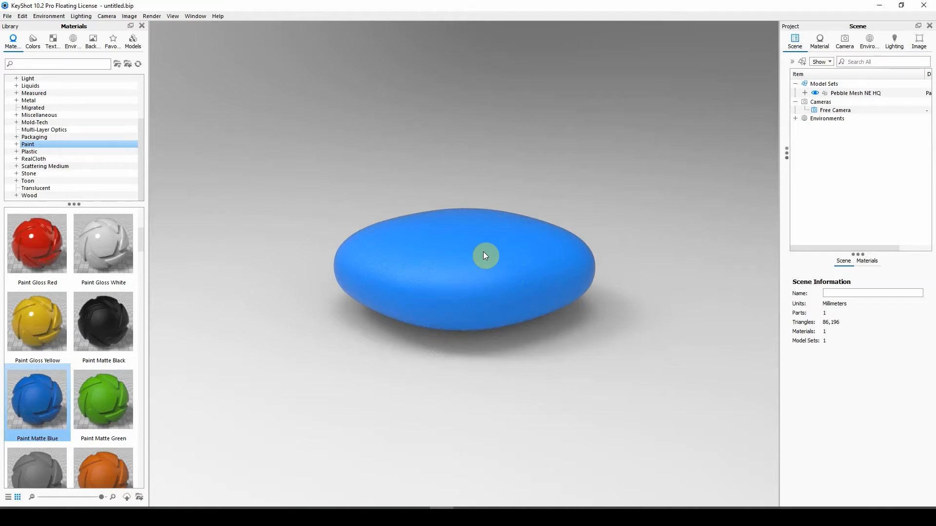
# Change the paint color of the pebble's Paint Matte Blue material to magenta, hex #F20CE6.
pyautogui.click(822, 43)
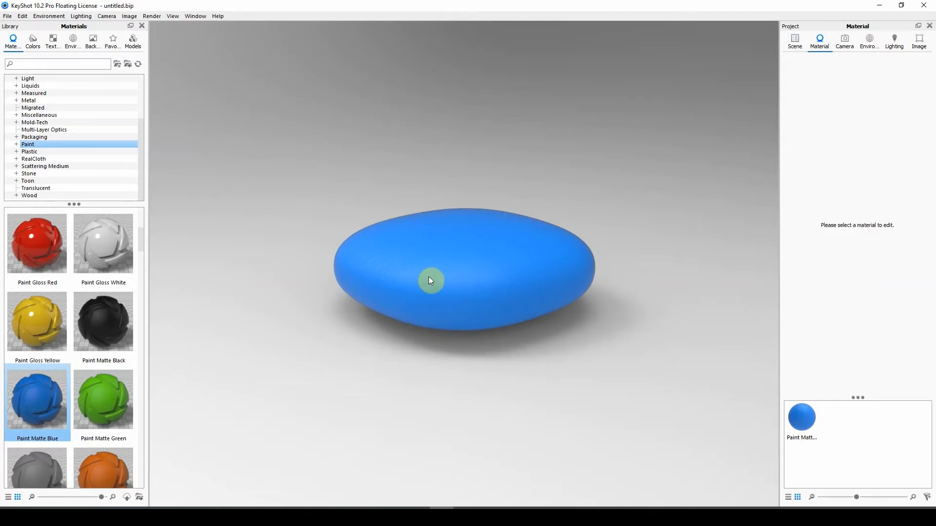
pyautogui.doubleClick(462, 258)
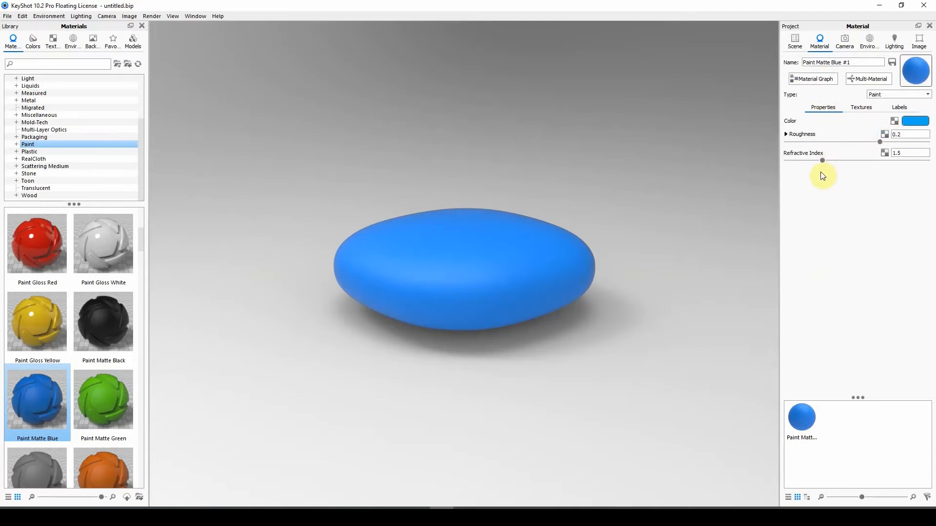
pyautogui.click(913, 120)
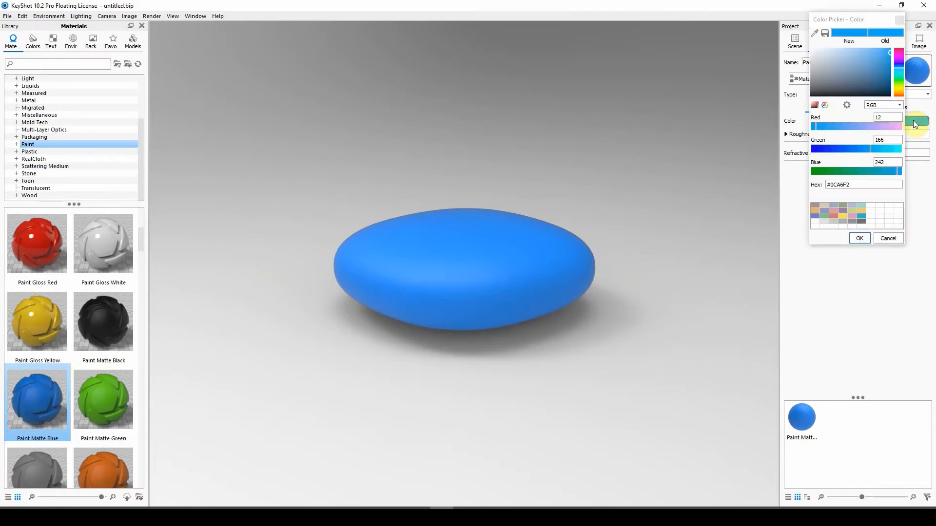
pyautogui.click(900, 55)
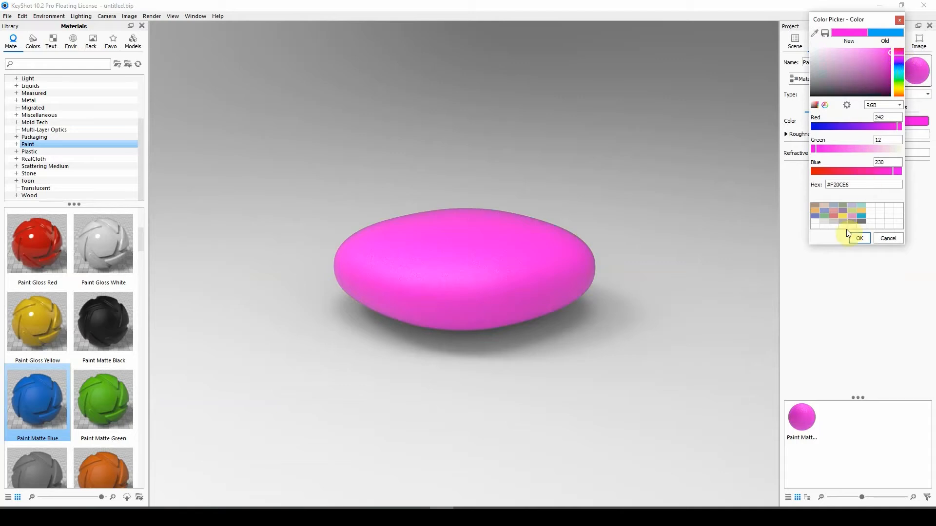
pyautogui.click(858, 239)
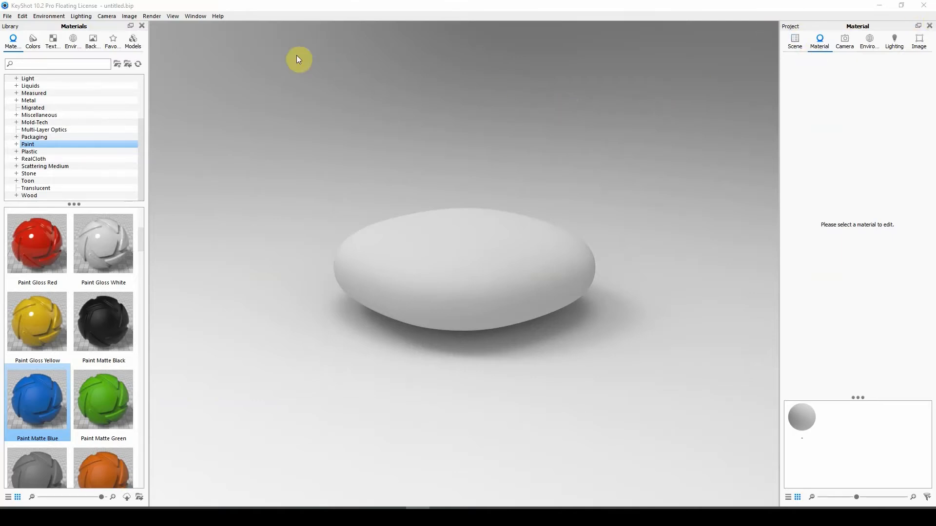
# Open the Cloud Library and place its window over the middle of the viewport.
pyautogui.click(195, 16)
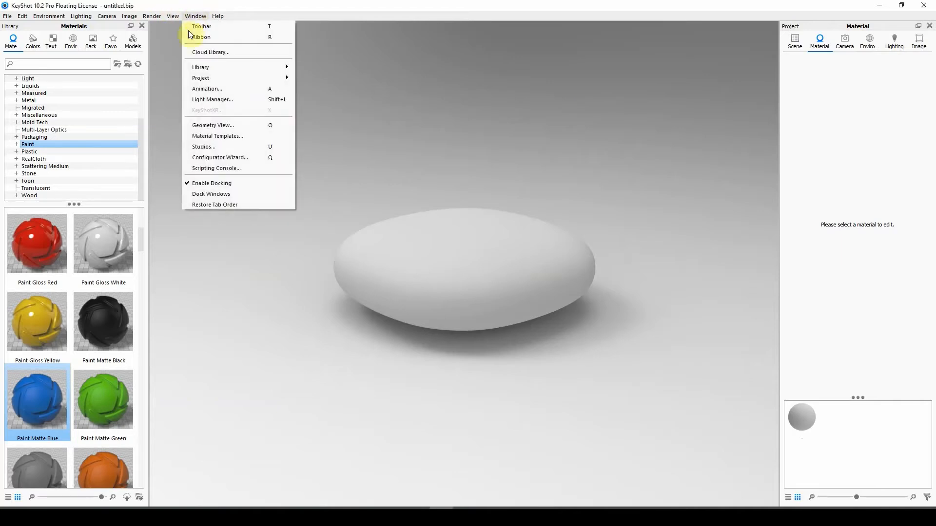
pyautogui.click(202, 52)
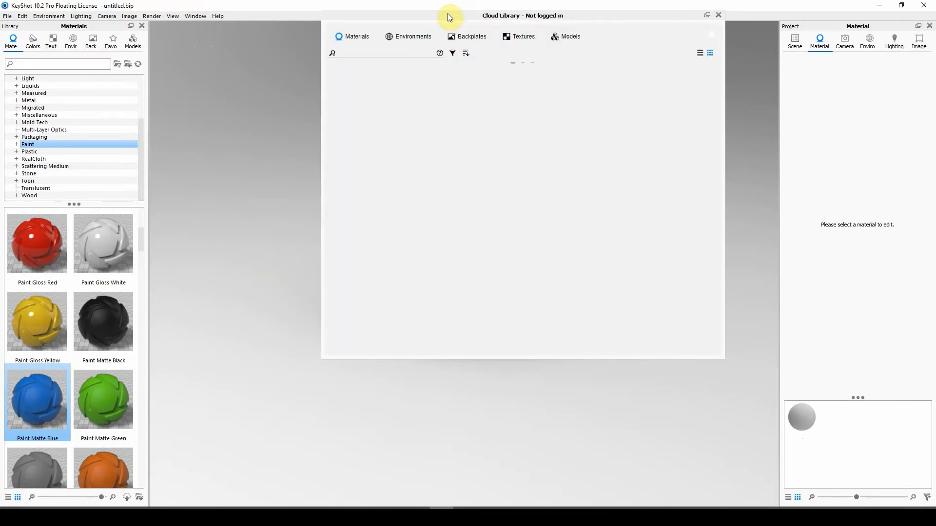
pyautogui.moveTo(449, 17); pyautogui.dragTo(413, 79)
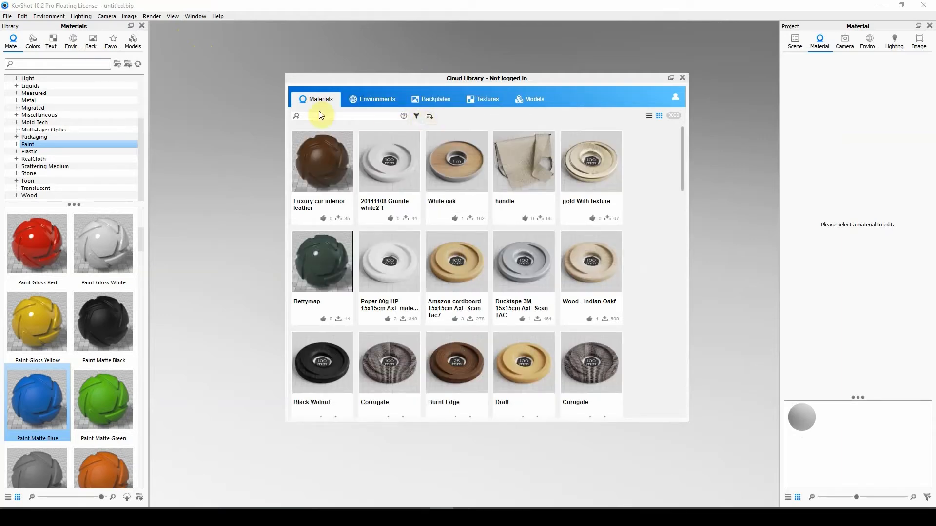
# Find the Rustic Powder Coating Red material in the Cloud Library, download it, and close the Cloud Library.
pyautogui.scroll(-1, 429, 274)
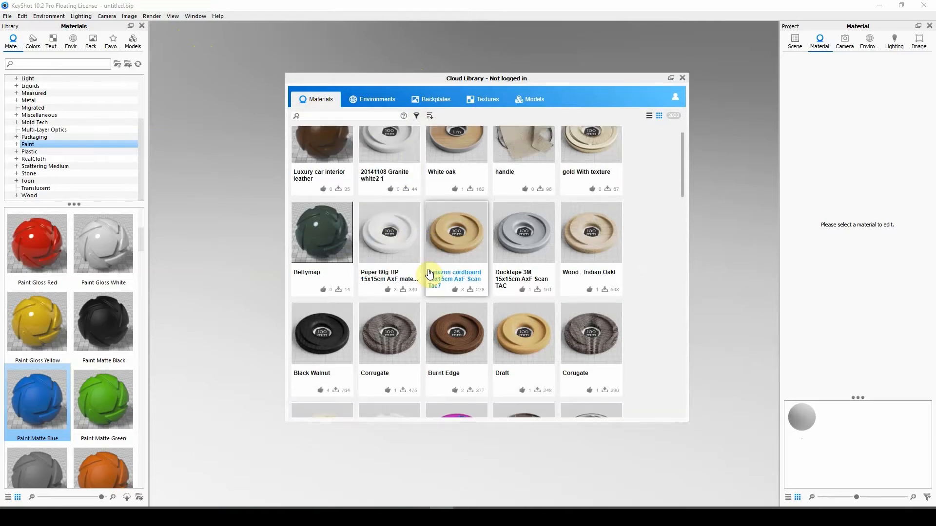
pyautogui.scroll(-2, 429, 274)
pyautogui.scroll(-1, 429, 274)
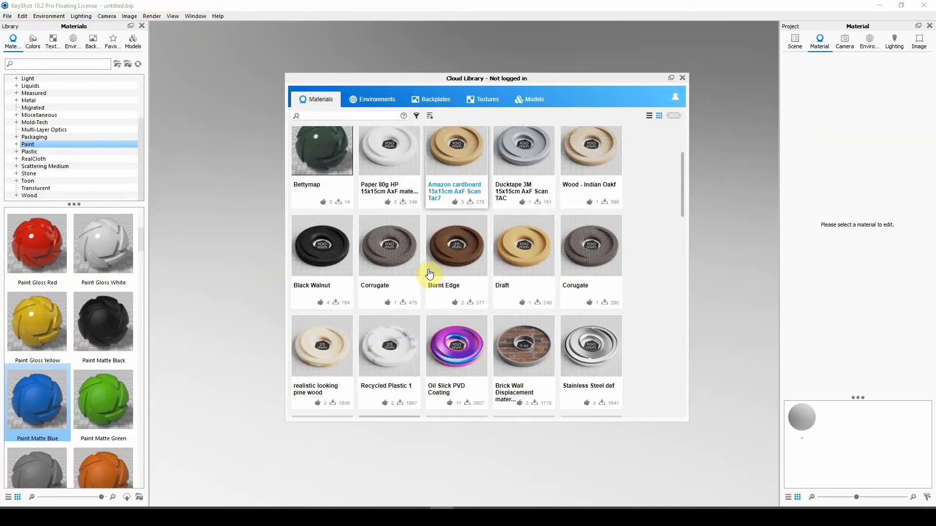
pyautogui.scroll(-9, 429, 274)
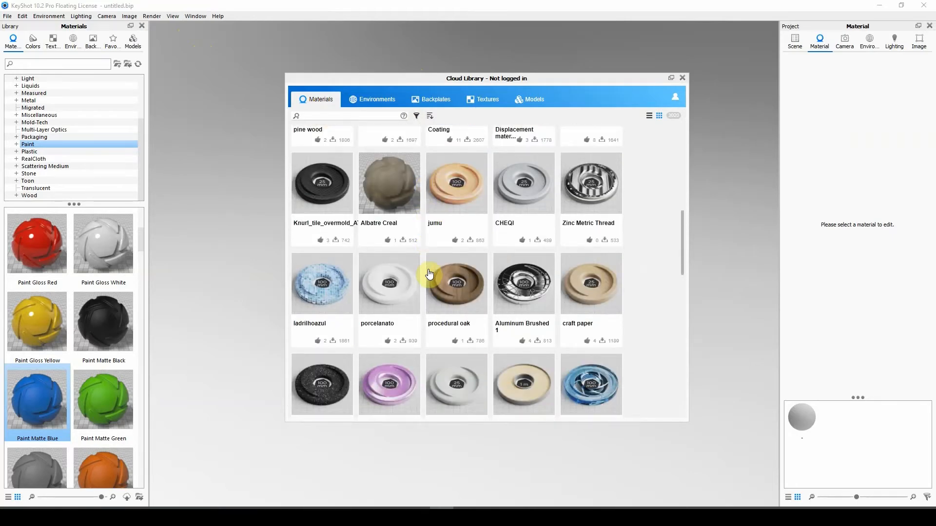
pyautogui.scroll(-3, 429, 274)
pyautogui.scroll(-4, 429, 274)
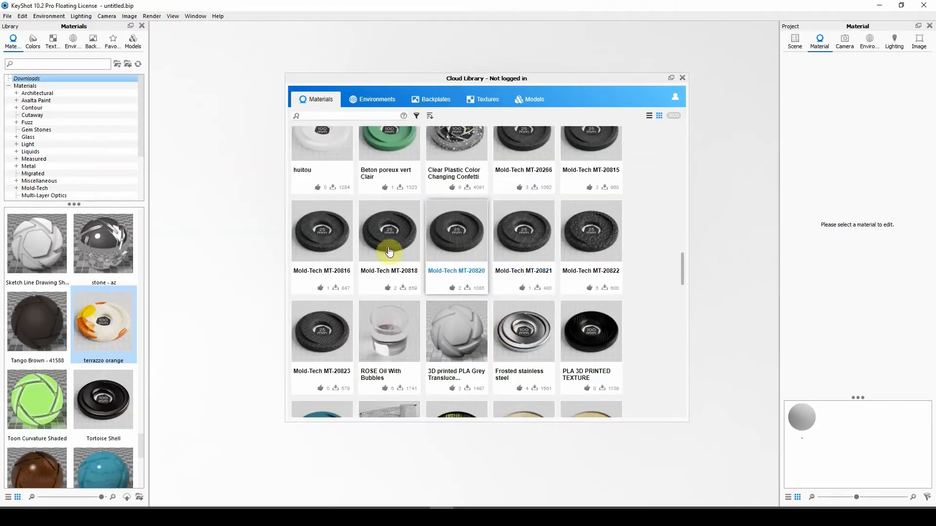
pyautogui.scroll(-2, 469, 279)
pyautogui.scroll(-5, 469, 279)
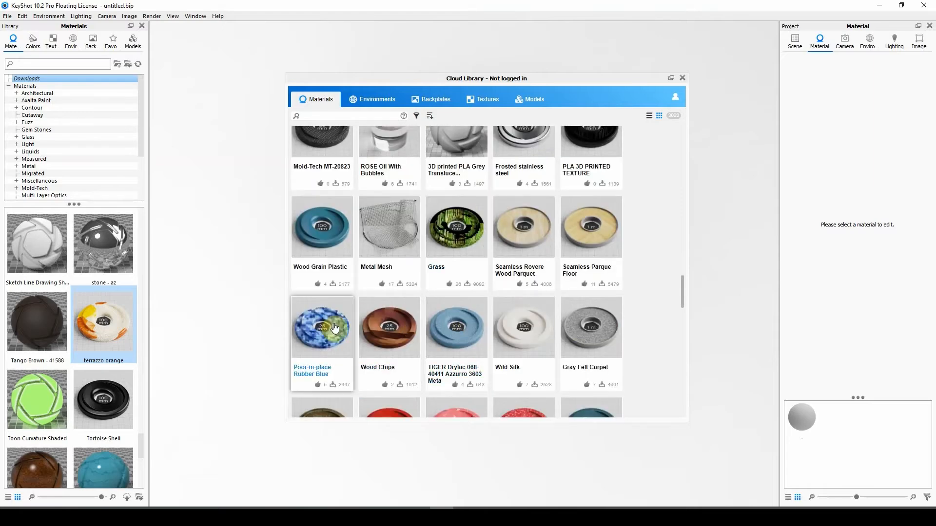
pyautogui.scroll(-2, 577, 330)
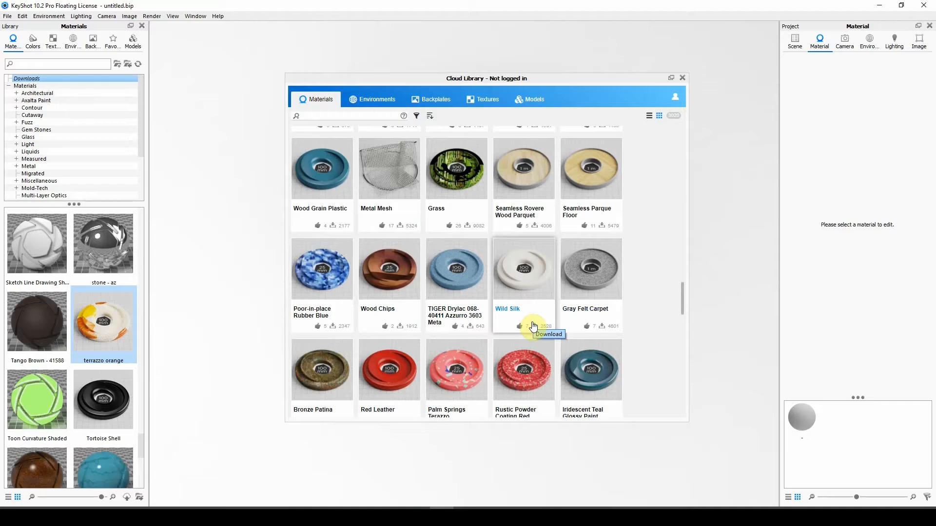
pyautogui.scroll(-2, 534, 326)
pyautogui.click(553, 334)
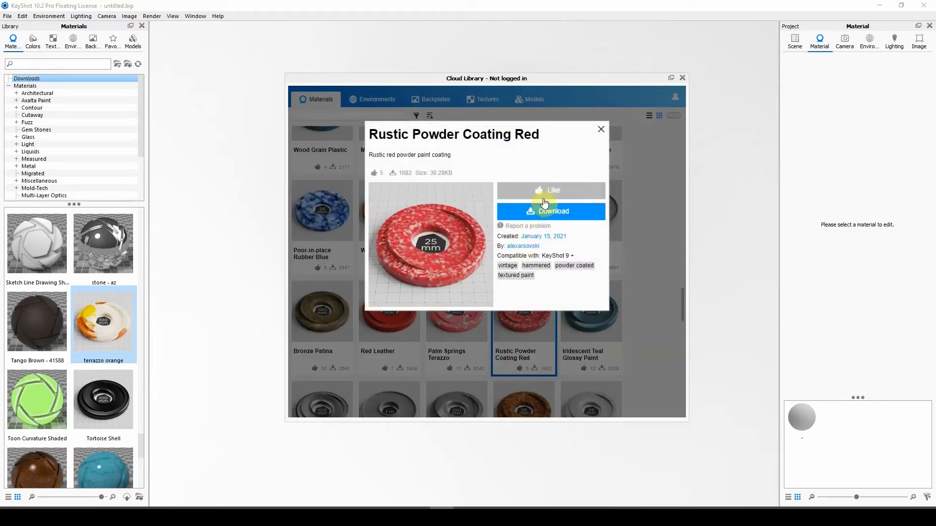
pyautogui.click(537, 213)
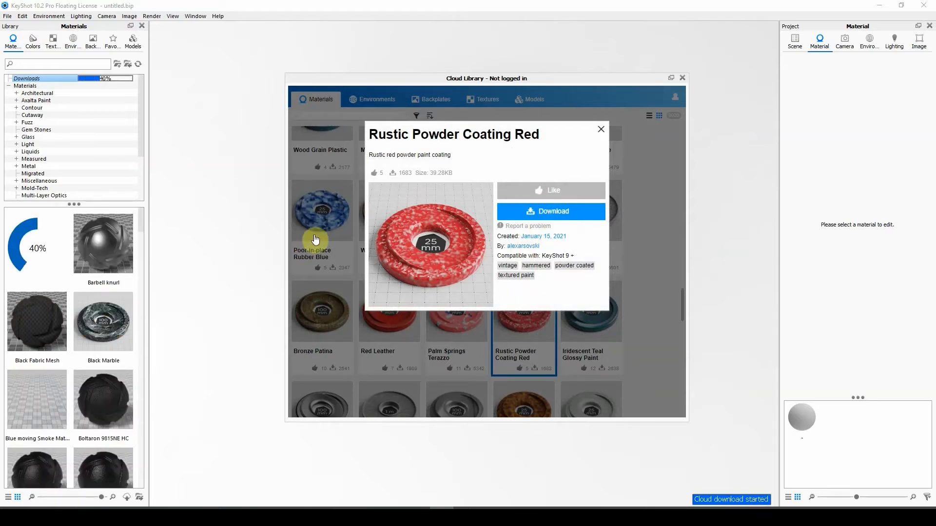
pyautogui.click(601, 130)
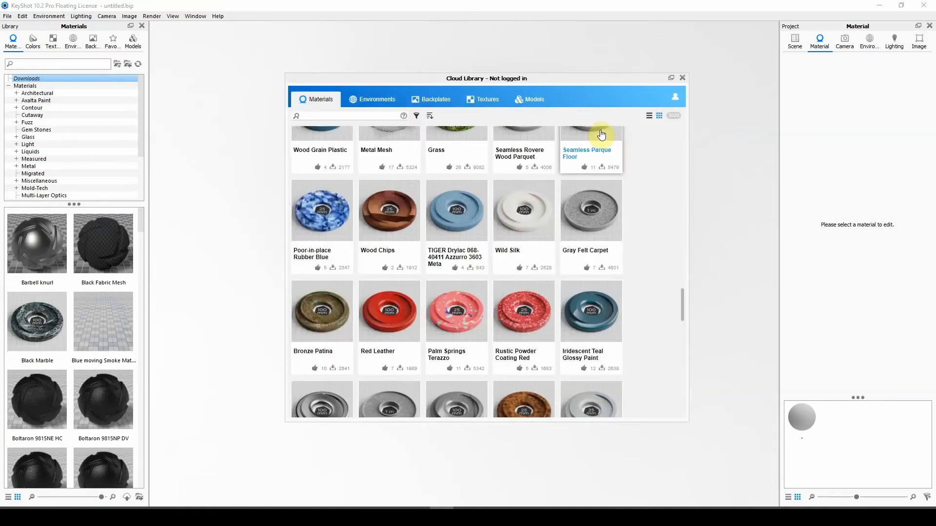
pyautogui.click(682, 78)
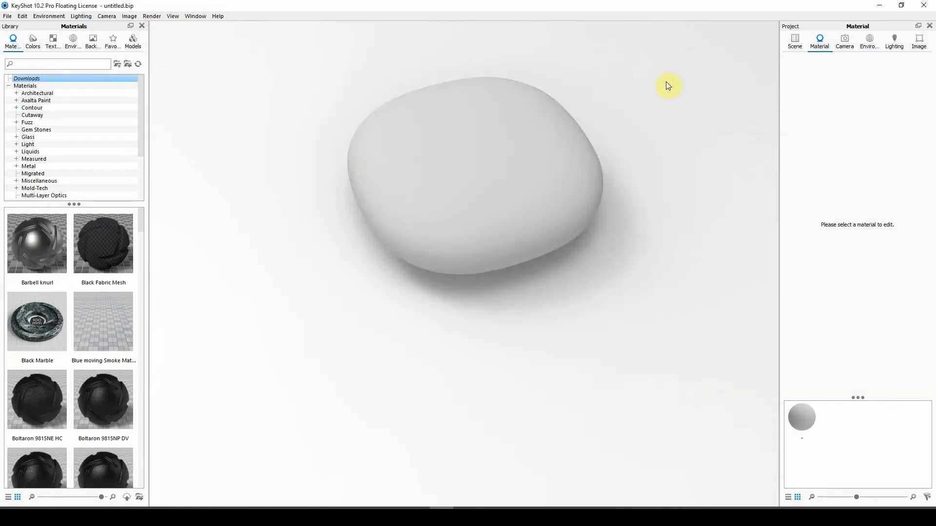
# Find the downloaded Rustic Powder Coating Red material by searching for "rustic" and apply it to the pebble.
pyautogui.scroll(-5, 103, 287)
pyautogui.scroll(3, 105, 293)
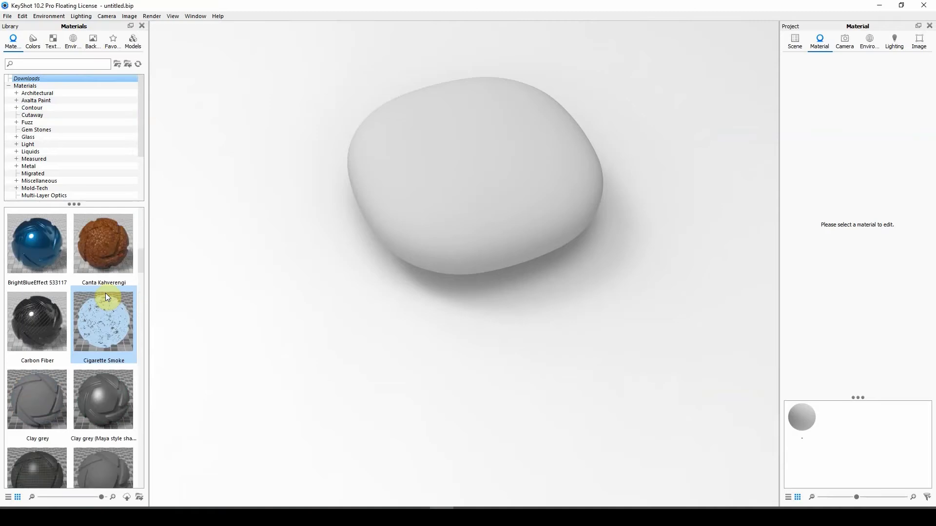
pyautogui.scroll(-3, 102, 300)
pyautogui.scroll(-5, 101, 299)
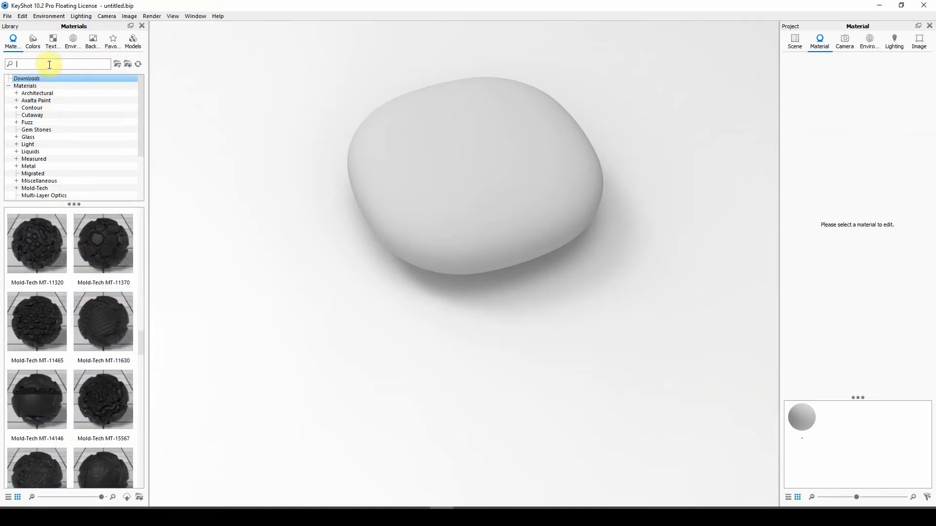
pyautogui.write('rustic')
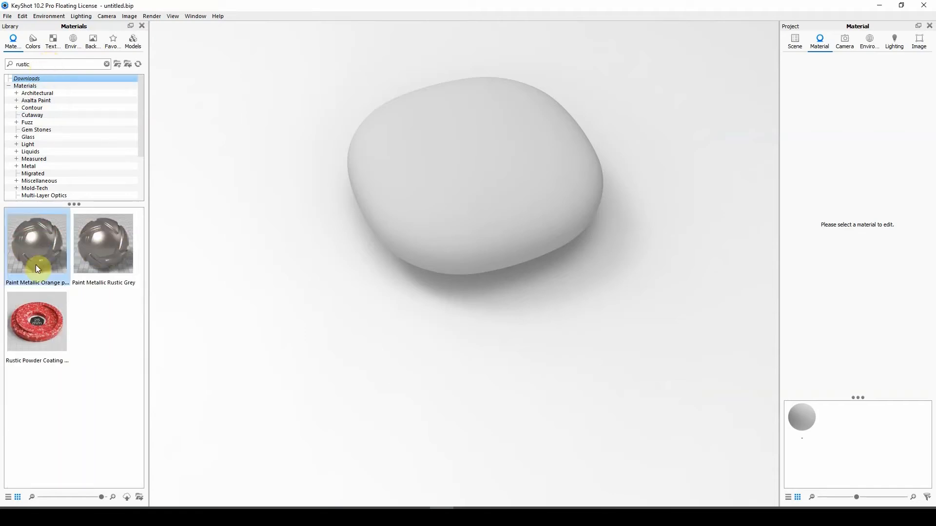
pyautogui.click(35, 310)
pyautogui.moveTo(35, 317); pyautogui.dragTo(440, 196)
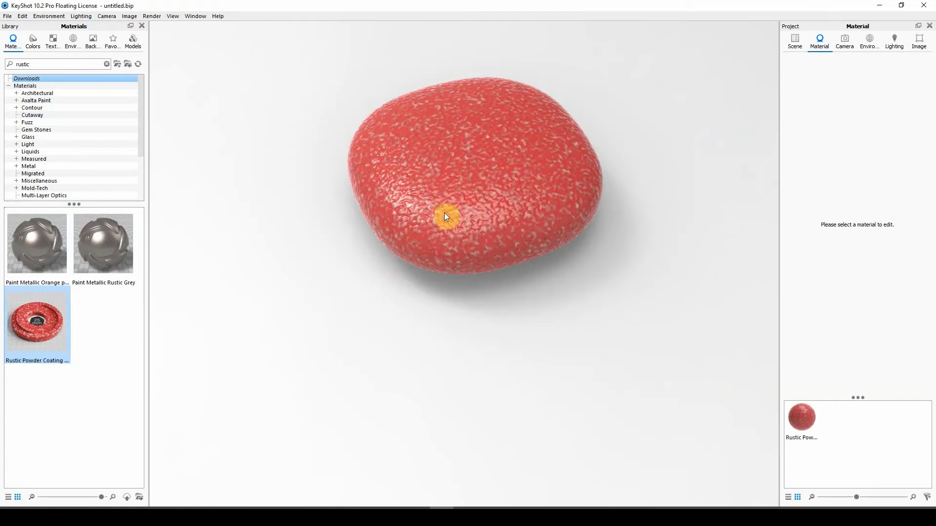
pyautogui.moveTo(444, 213); pyautogui.dragTo(455, 198)
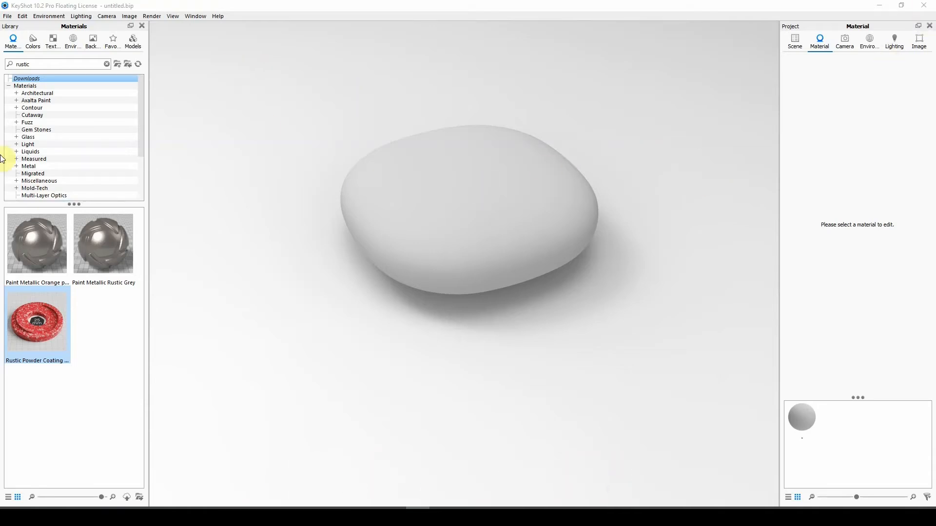
# Open the pebble's Diffuse material in the Material Graph and arrange the window so the pebble stays visible.
pyautogui.doubleClick(515, 227)
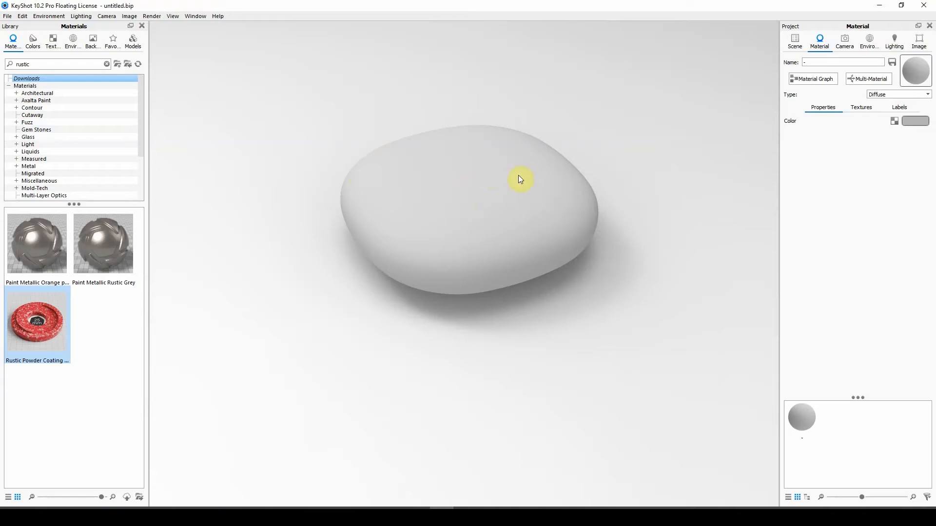
pyautogui.click(814, 79)
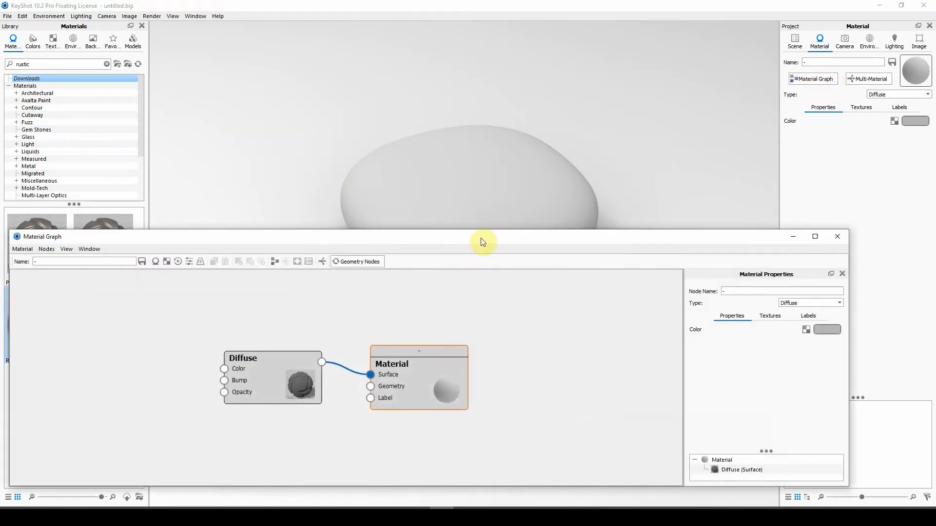
pyautogui.moveTo(483, 240); pyautogui.dragTo(526, 274)
pyautogui.moveTo(466, 215); pyautogui.dragTo(477, 126)
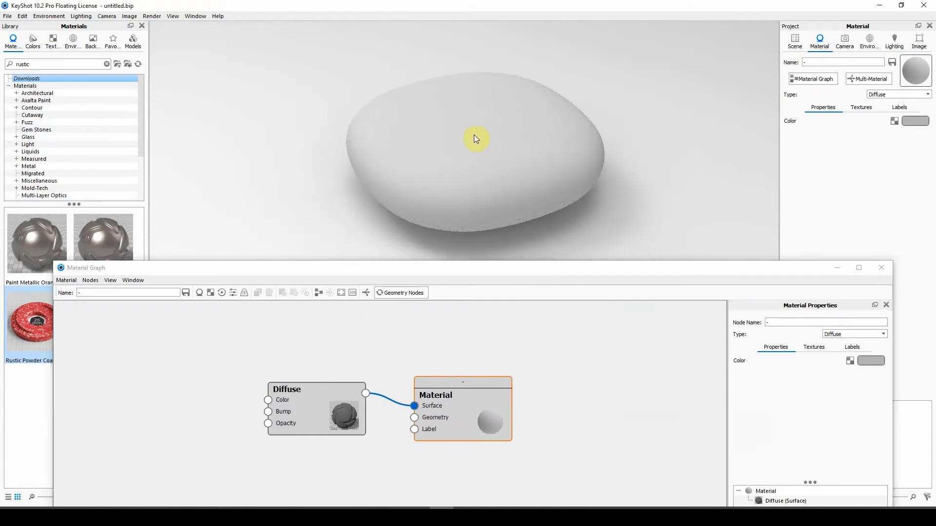
# Add a Color Gradient texture node beside the Diffuse node and connect it to the Diffuse node's Color input.
pyautogui.rightClick(387, 341)
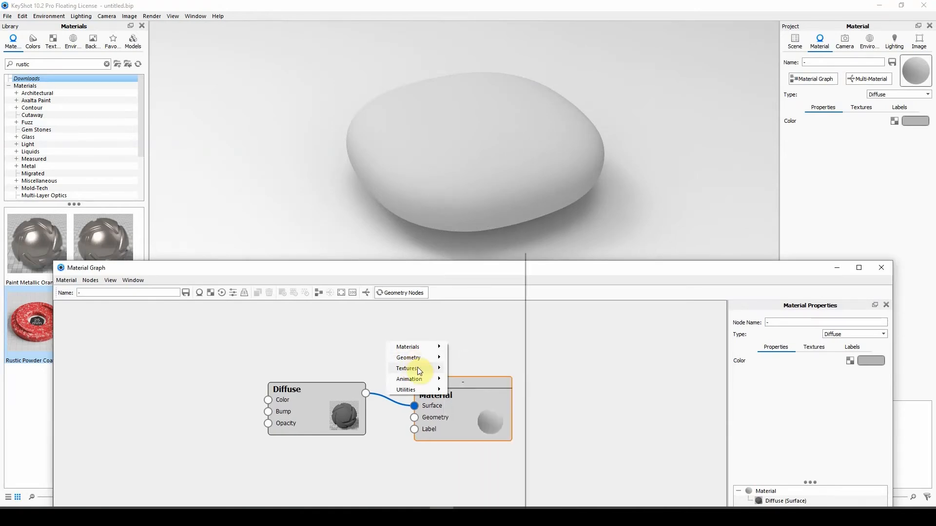
pyautogui.moveTo(430, 371)
pyautogui.click(476, 373)
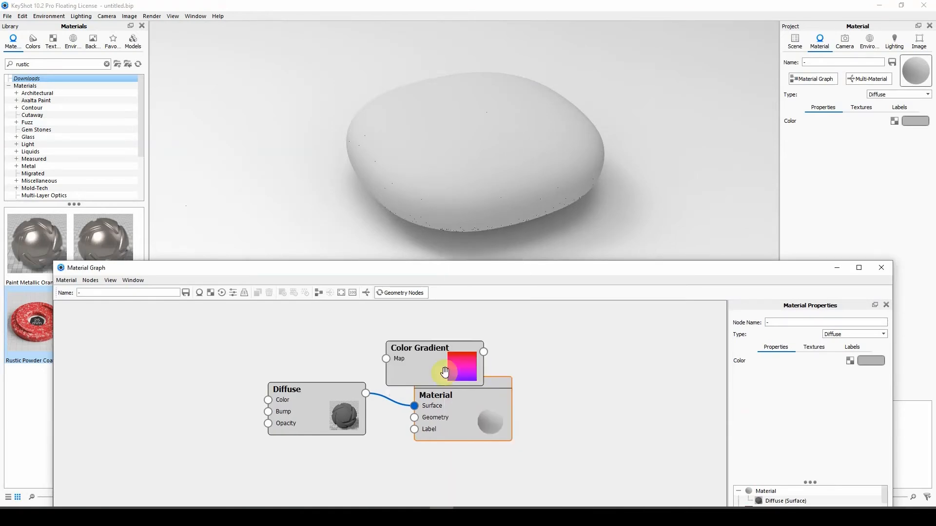
pyautogui.moveTo(343, 362); pyautogui.dragTo(167, 405)
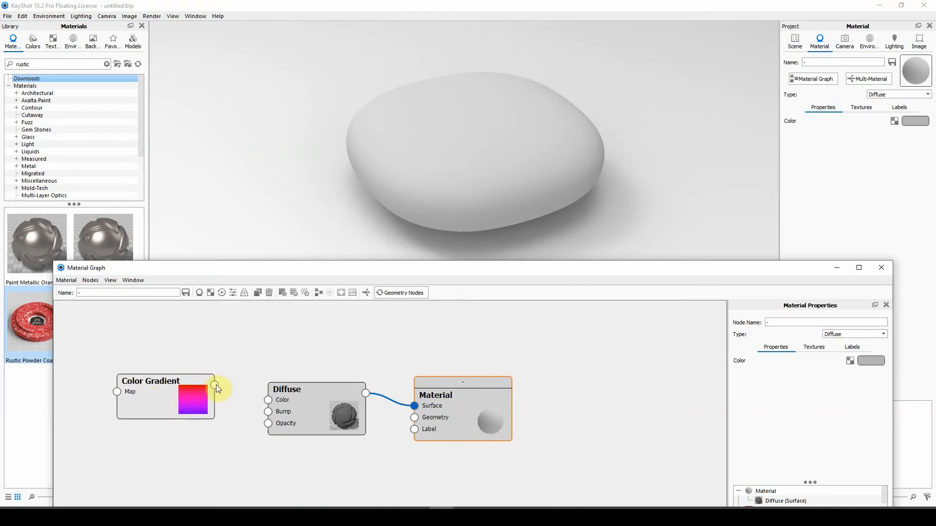
pyautogui.moveTo(215, 384); pyautogui.dragTo(268, 400)
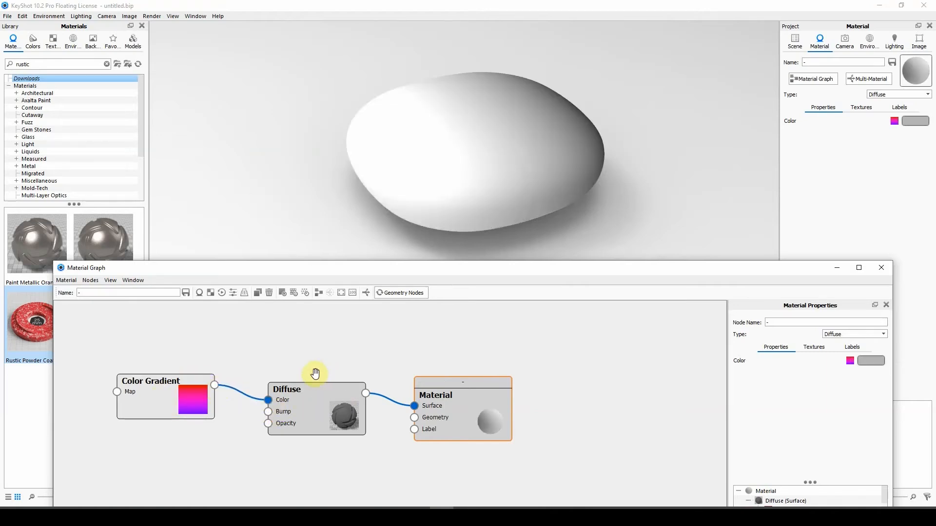
# Narrow the Color Gradient's transition by shifting its midpoint, moving the white stop inward, and placing the black stop at location 0.734.
pyautogui.click(204, 410)
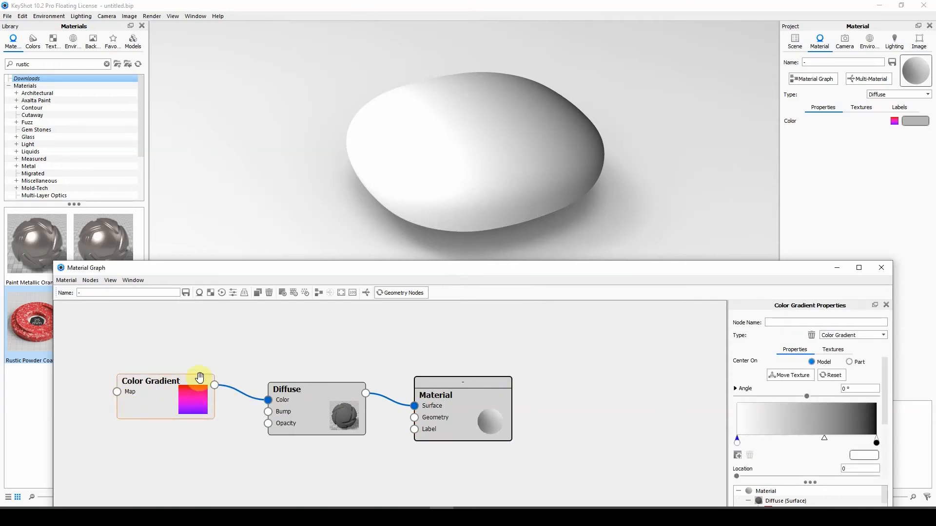
pyautogui.moveTo(715, 271); pyautogui.dragTo(398, 279)
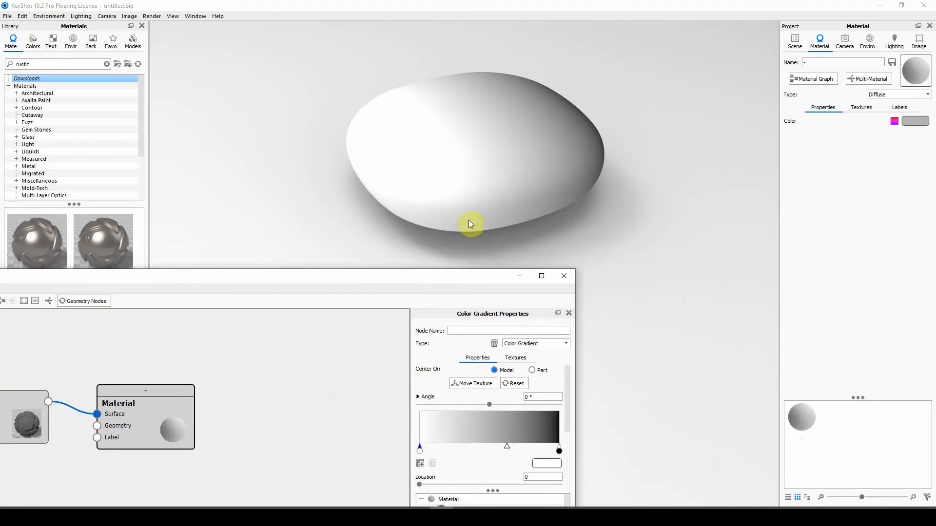
pyautogui.moveTo(470, 223); pyautogui.dragTo(386, 215)
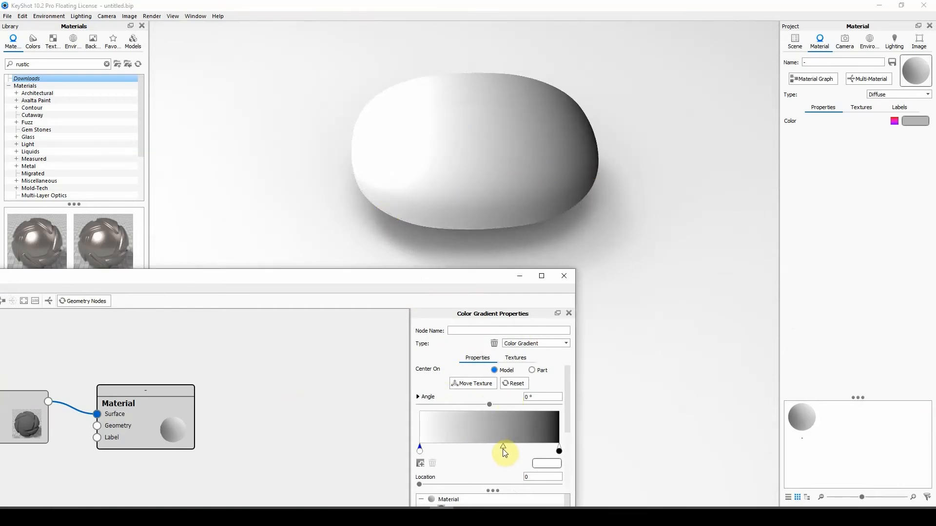
pyautogui.moveTo(503, 449)
pyautogui.mouseDown()
pyautogui.moveTo(471, 449)
pyautogui.moveTo(495, 450)
pyautogui.mouseUp()
pyautogui.click(419, 454)
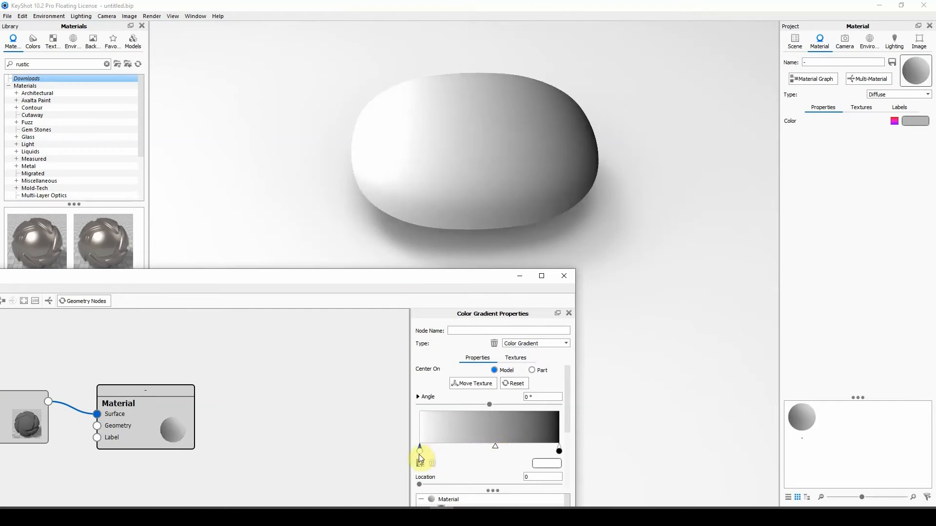
pyautogui.moveTo(420, 452); pyautogui.dragTo(464, 453)
pyautogui.moveTo(558, 452); pyautogui.dragTo(524, 458)
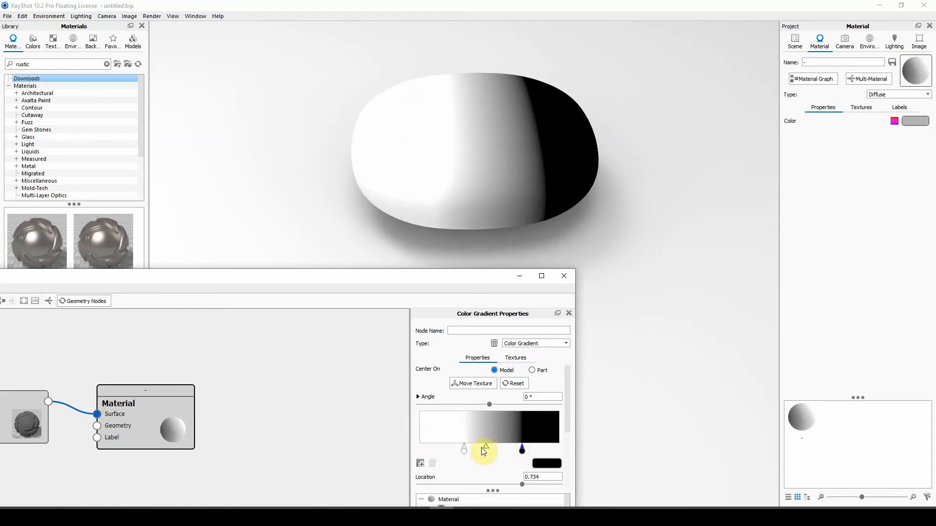
# Widen the gradient's transition by moving the black stop to location 0.941 and the white stop to location 0.021.
pyautogui.moveTo(484, 449); pyautogui.dragTo(495, 449)
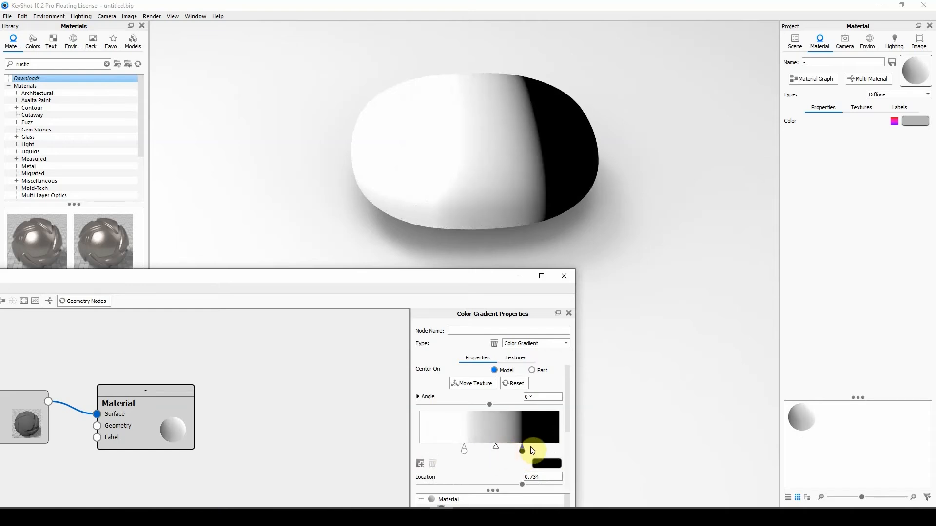
pyautogui.moveTo(495, 448); pyautogui.dragTo(488, 451)
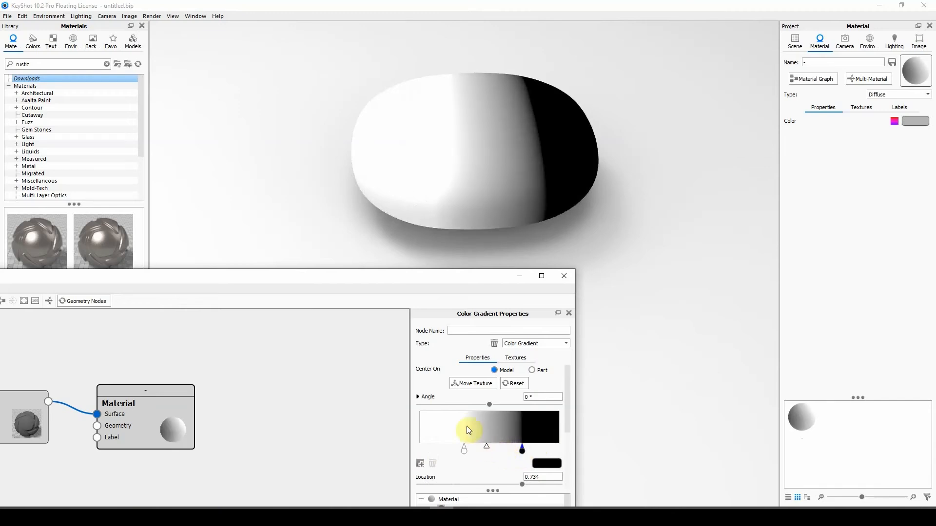
pyautogui.moveTo(523, 452); pyautogui.dragTo(550, 451)
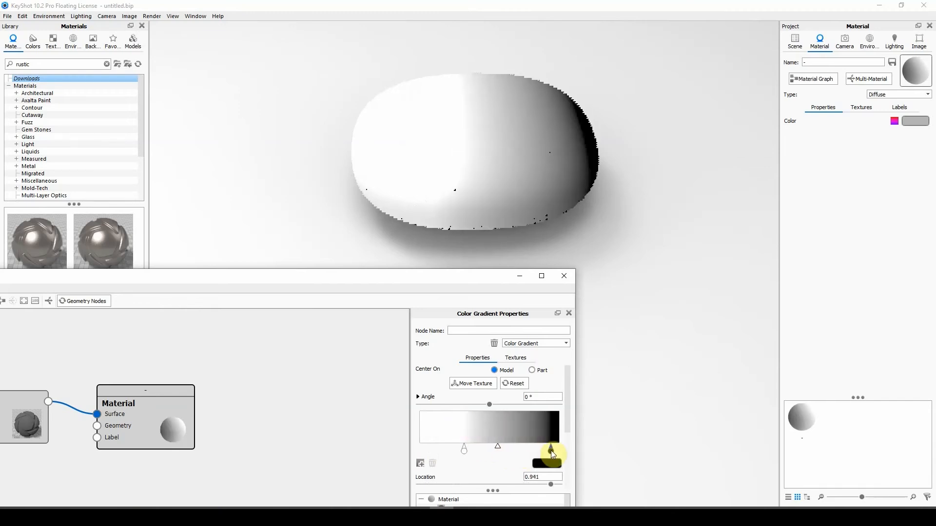
pyautogui.moveTo(466, 450); pyautogui.dragTo(425, 452)
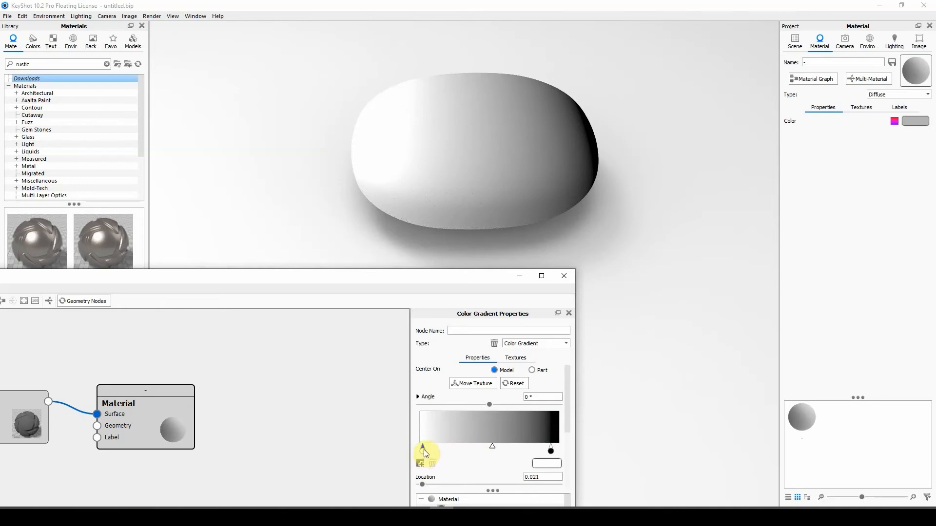
# Recolor the gradient's white stop to a saturated magenta-pink.
pyautogui.doubleClick(423, 451)
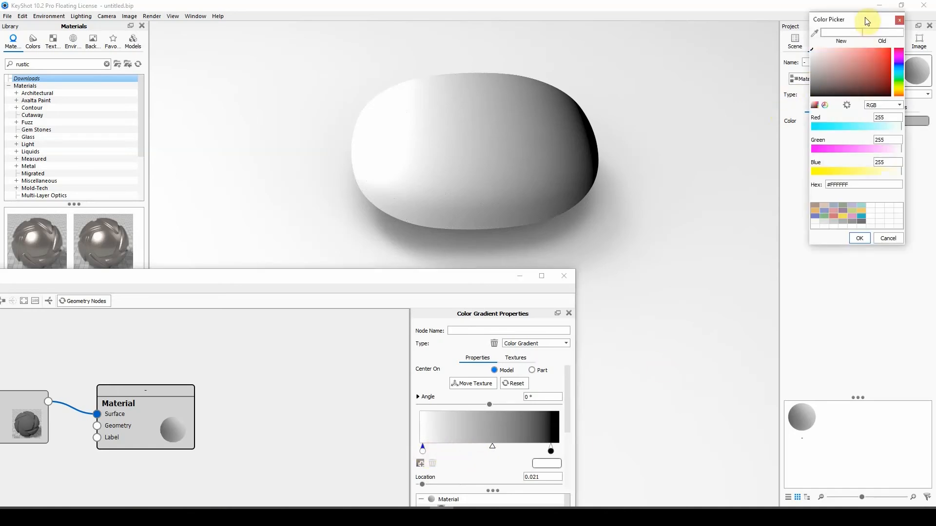
pyautogui.moveTo(865, 16); pyautogui.dragTo(685, 179)
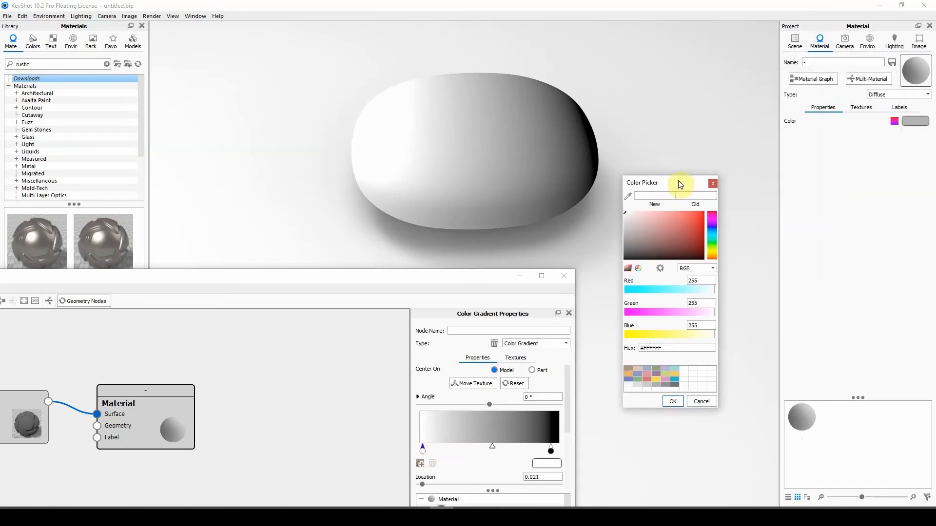
pyautogui.click(712, 218)
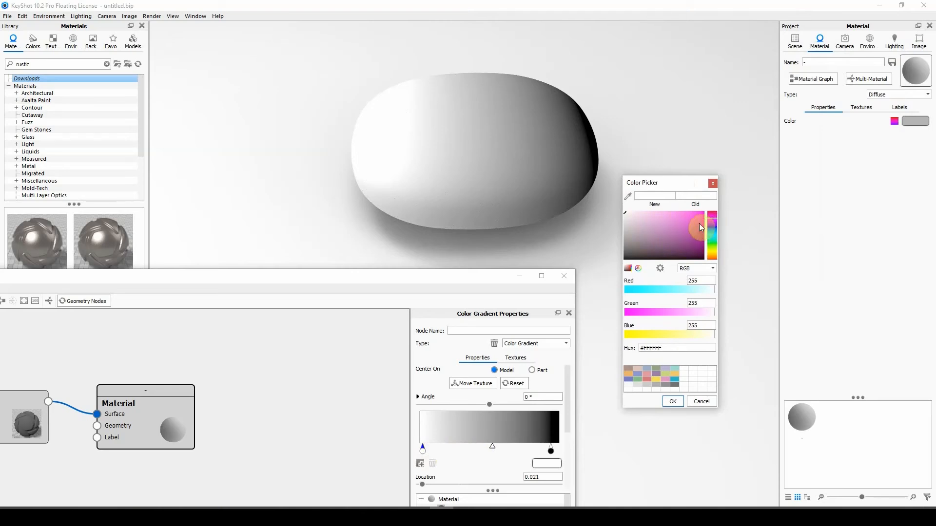
pyautogui.click(700, 228)
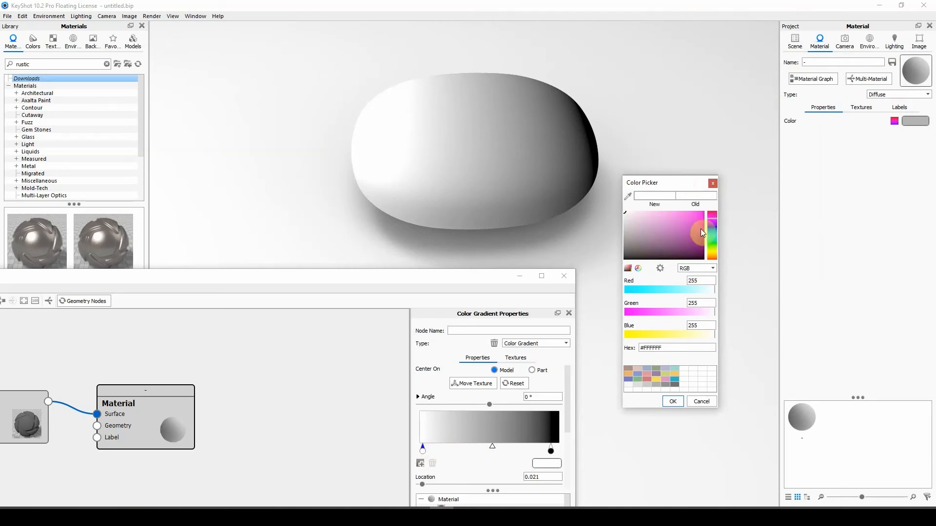
pyautogui.click(672, 402)
# Recolor the gradient's black stop to green #00F500 and shift the midpoint closer to the gradient's center.
pyautogui.doubleClick(549, 451)
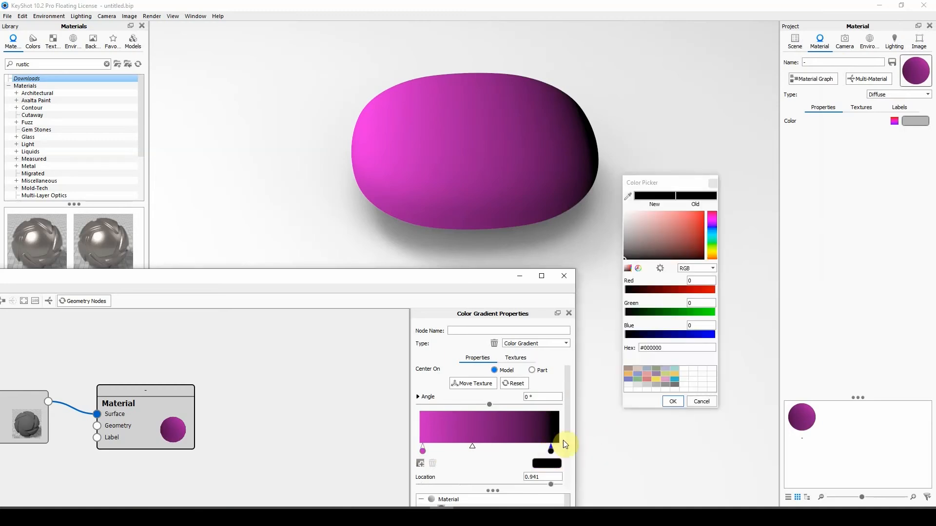
pyautogui.click(712, 311)
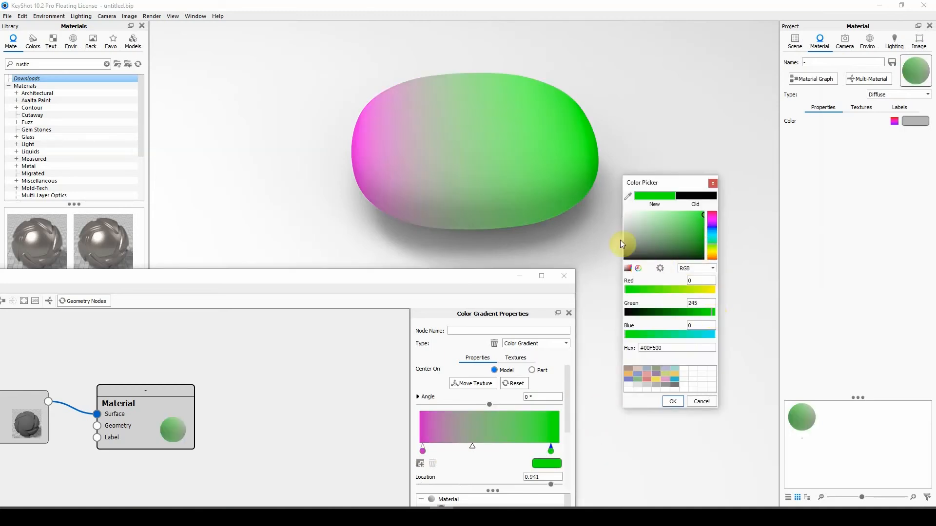
pyautogui.click(674, 402)
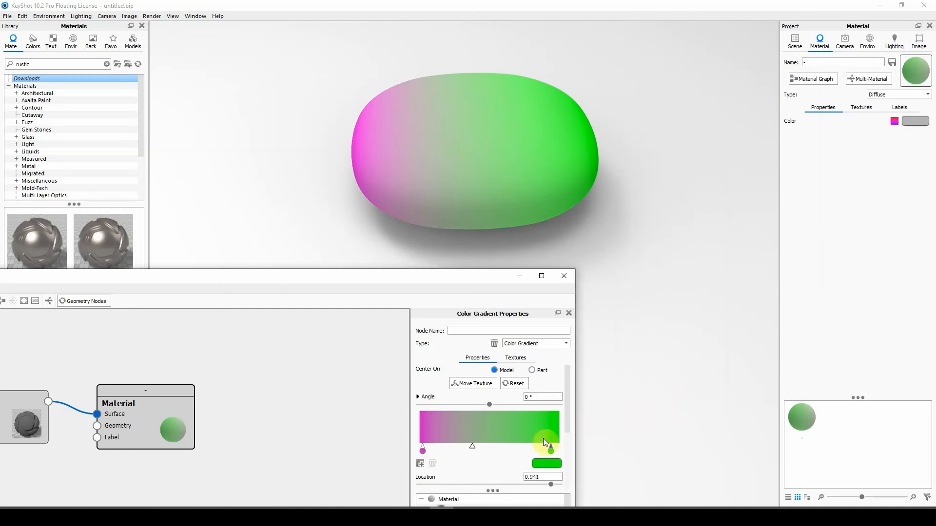
pyautogui.moveTo(474, 447); pyautogui.dragTo(488, 450)
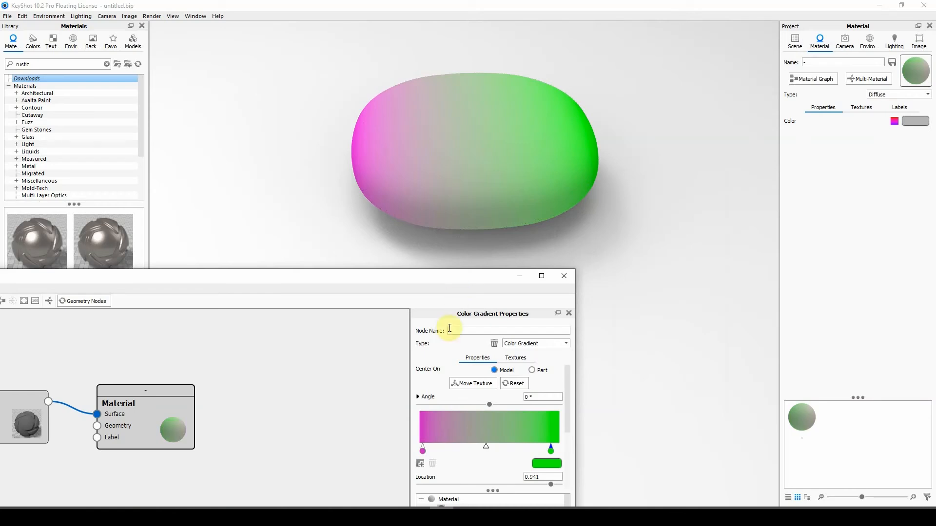
# Add a middle stop at location 0.481 in gray-blue #8EA0A9 and pull the midpoints on both sides slightly toward it.
pyautogui.click(421, 466)
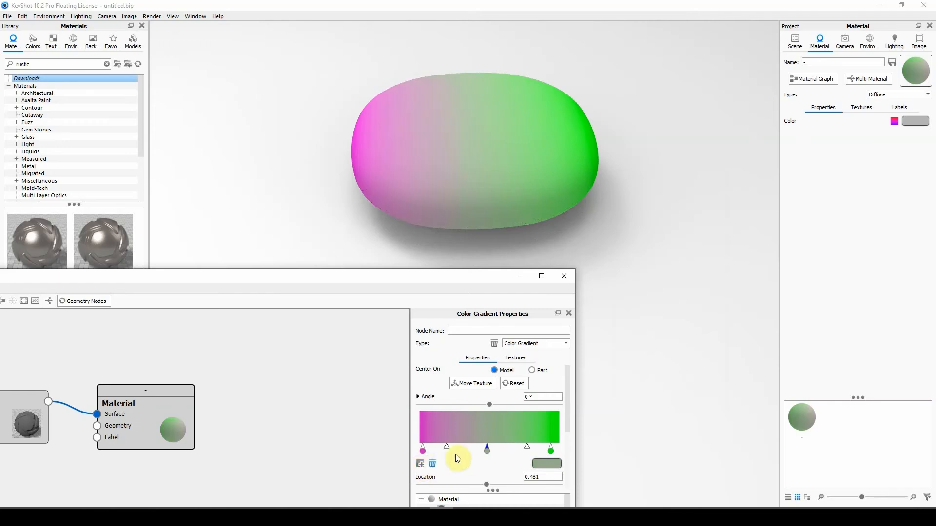
pyautogui.doubleClick(487, 451)
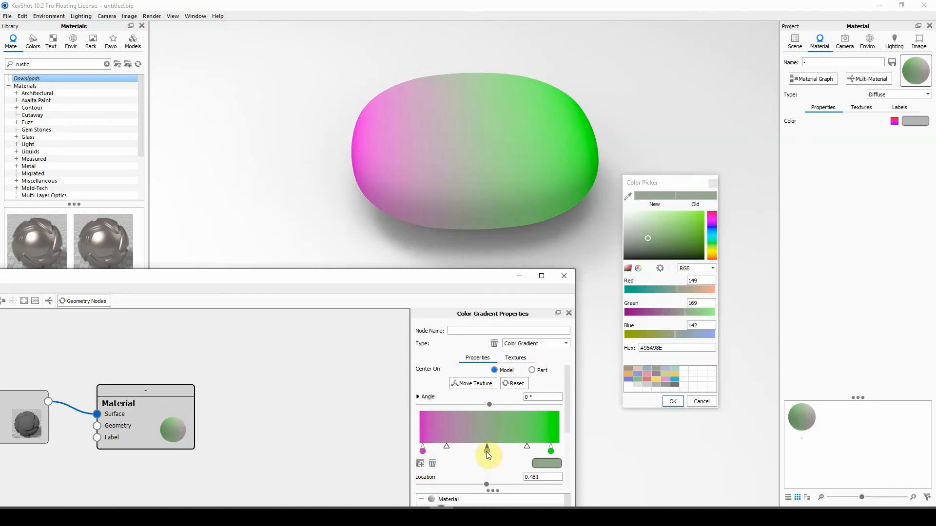
pyautogui.moveTo(712, 231); pyautogui.dragTo(712, 232)
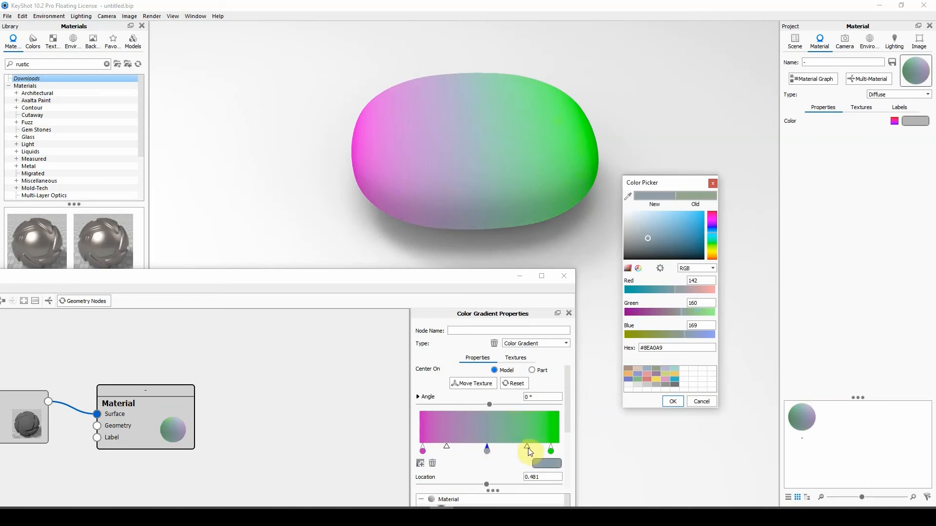
pyautogui.click(671, 402)
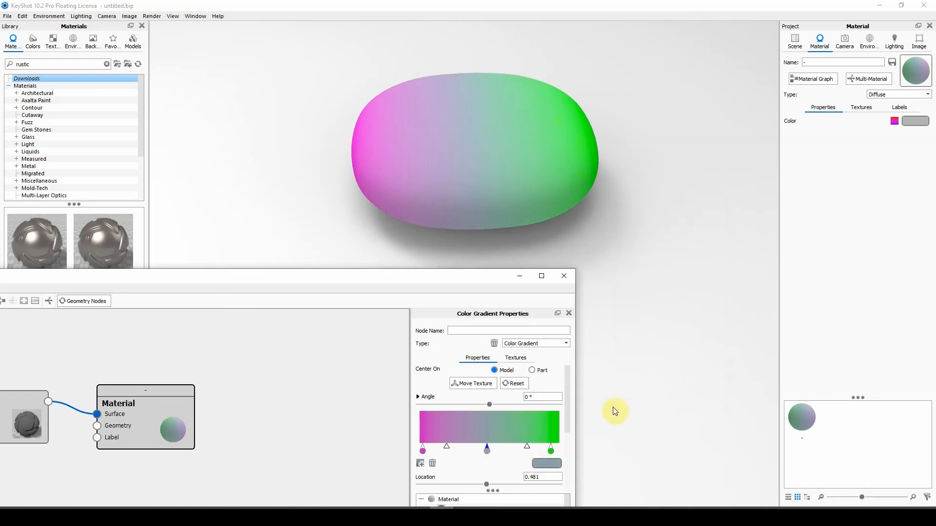
pyautogui.moveTo(526, 446)
pyautogui.mouseDown()
pyautogui.moveTo(514, 448)
pyautogui.moveTo(536, 449)
pyautogui.moveTo(524, 448)
pyautogui.mouseUp()
pyautogui.moveTo(449, 451); pyautogui.dragTo(453, 449)
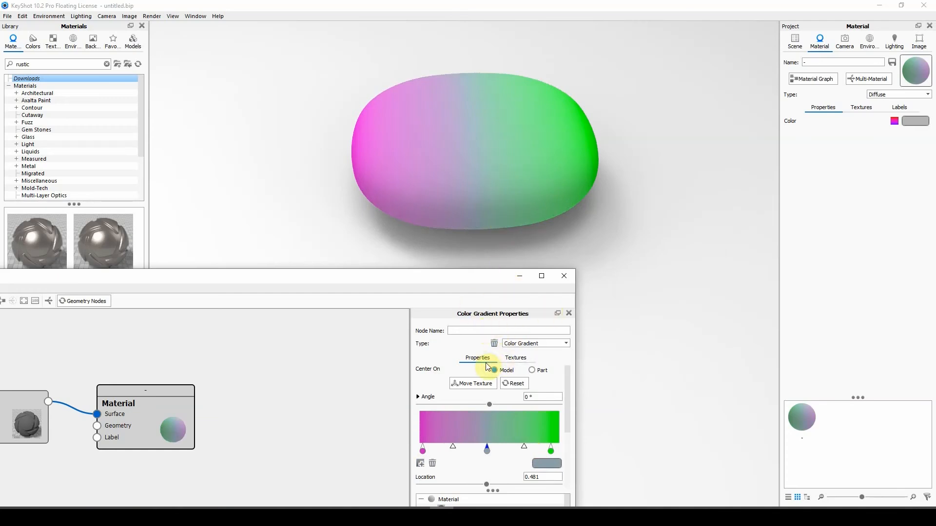
# Change the Color Gradient's gradient type to Spherical and view the pebble from a higher angle.
pyautogui.scroll(-2, 502, 413)
pyautogui.scroll(-2, 498, 420)
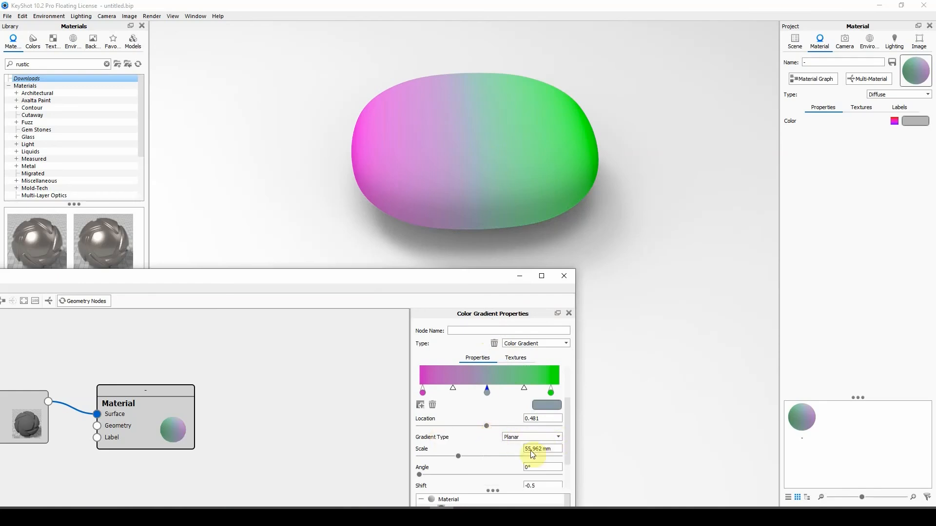
pyautogui.click(555, 437)
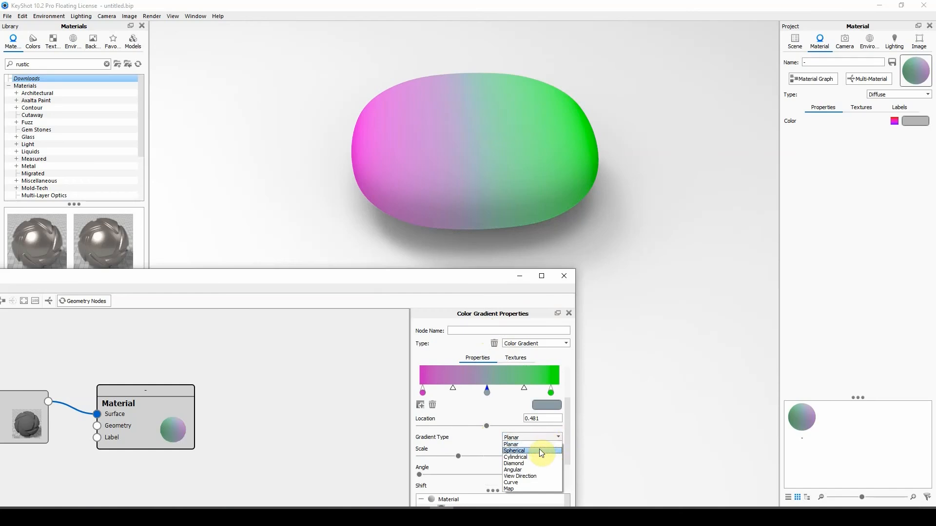
pyautogui.click(539, 451)
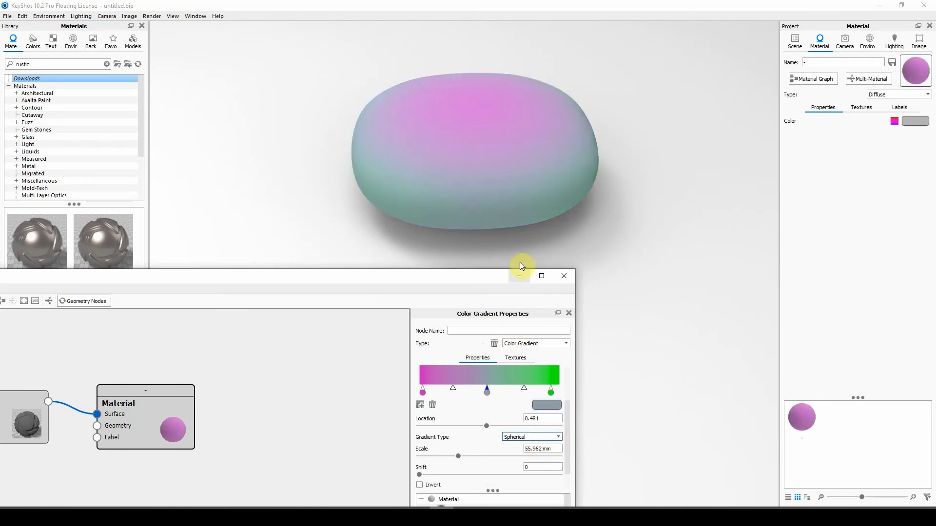
pyautogui.moveTo(496, 259); pyautogui.dragTo(495, 236)
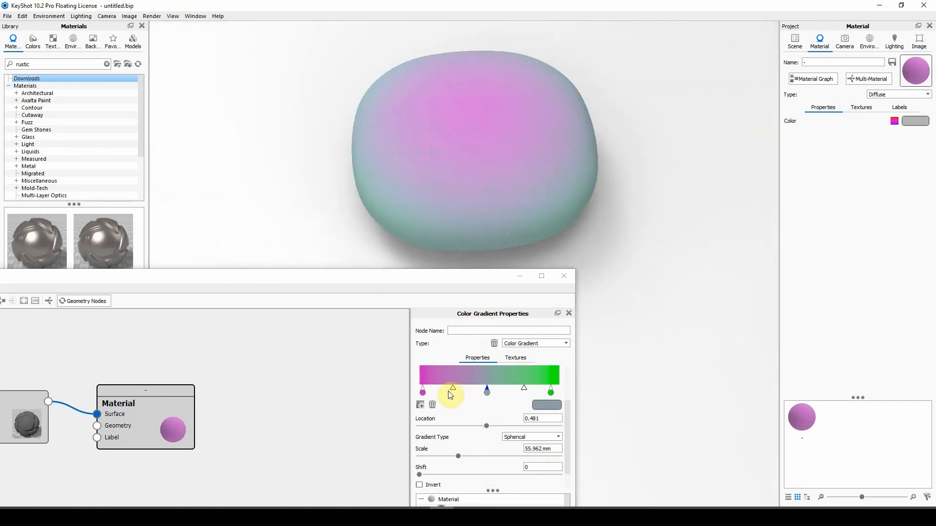
# Pull both midpoints closer to the gray-blue stop and move that stop to location 0.392.
pyautogui.moveTo(453, 390); pyautogui.dragTo(466, 389)
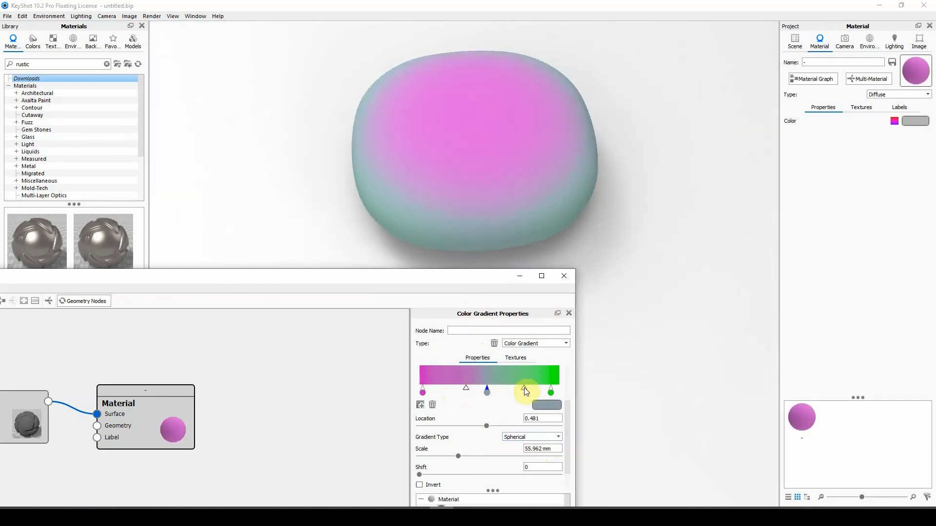
pyautogui.moveTo(525, 389); pyautogui.dragTo(513, 389)
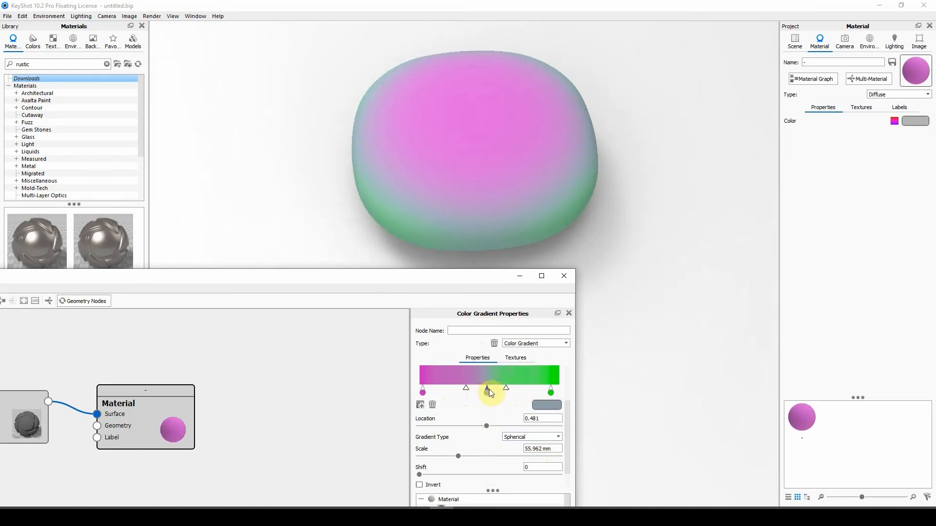
pyautogui.moveTo(488, 390); pyautogui.dragTo(475, 391)
# Recolor the middle stop to bright blue #2FABD3 and shift the midpoint between pink and blue toward the blue stop.
pyautogui.doubleClick(475, 391)
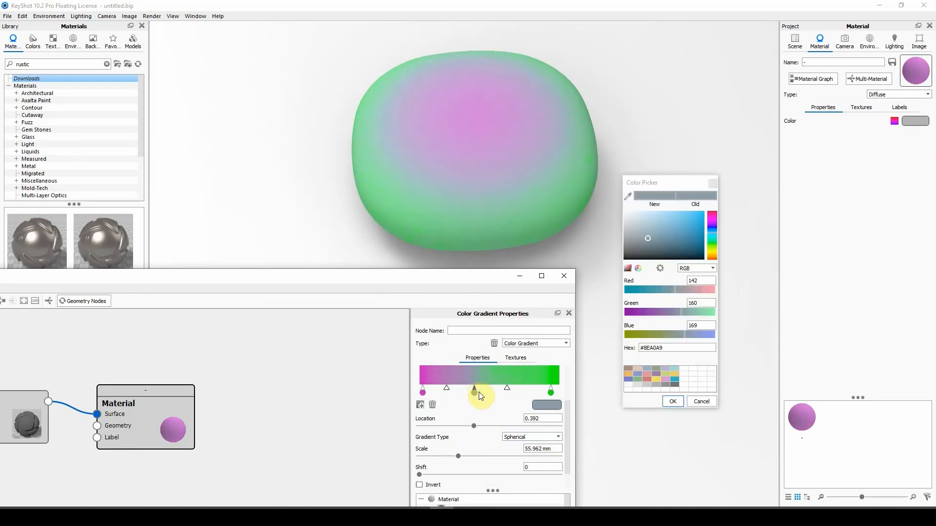
pyautogui.moveTo(649, 240); pyautogui.dragTo(695, 228)
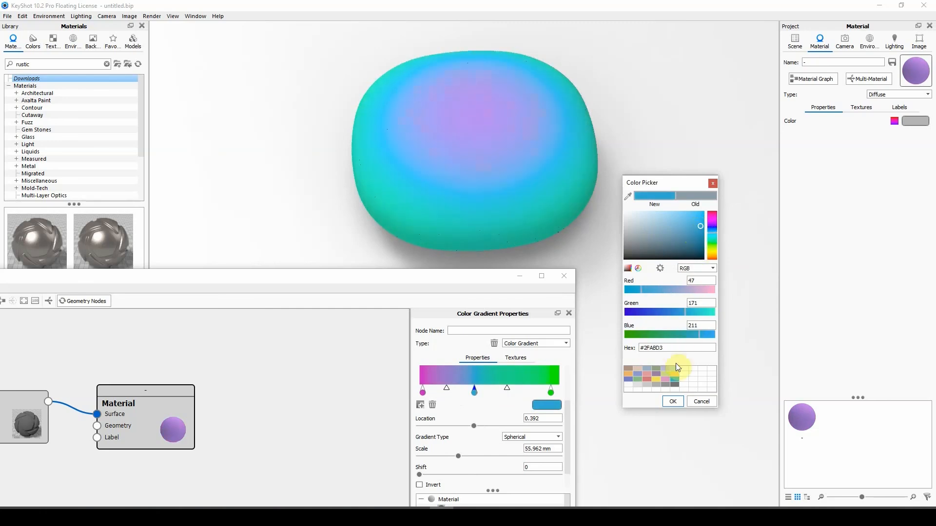
pyautogui.click(670, 401)
pyautogui.moveTo(446, 389); pyautogui.dragTo(455, 393)
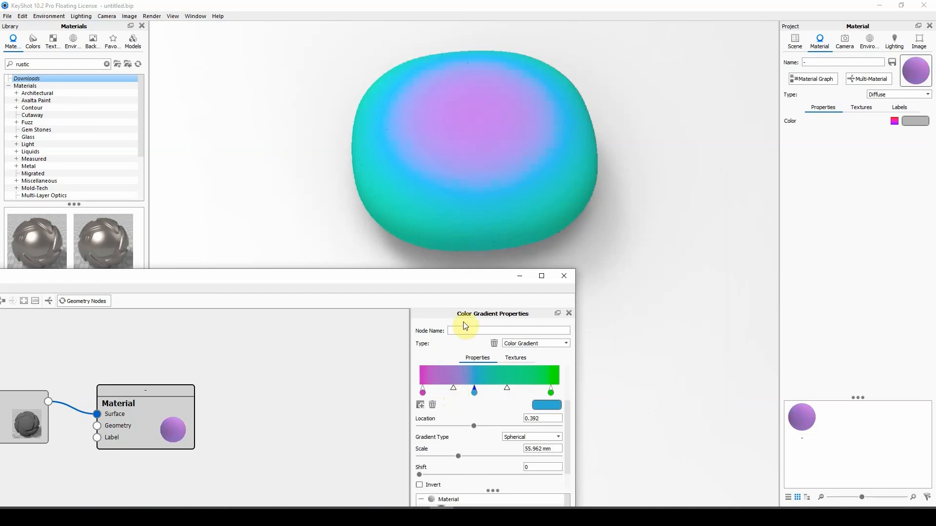
pyautogui.moveTo(474, 248); pyautogui.dragTo(559, 227)
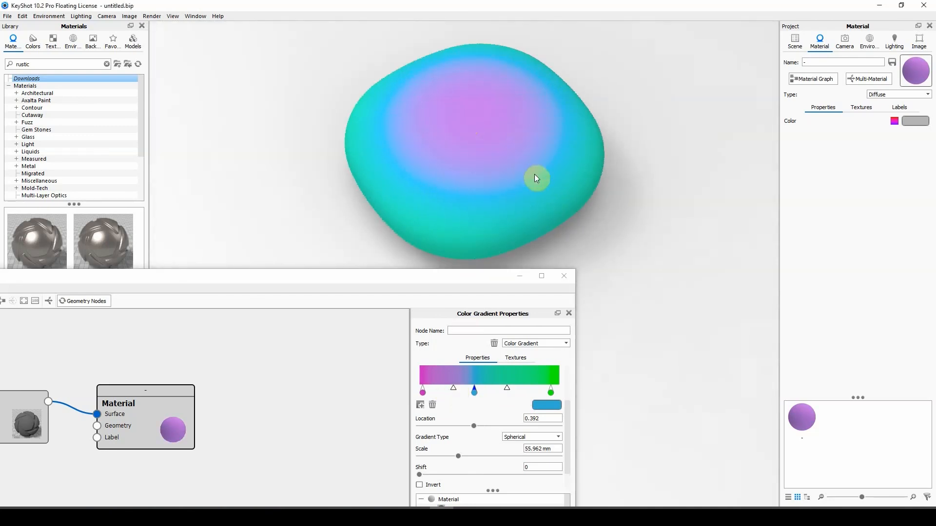